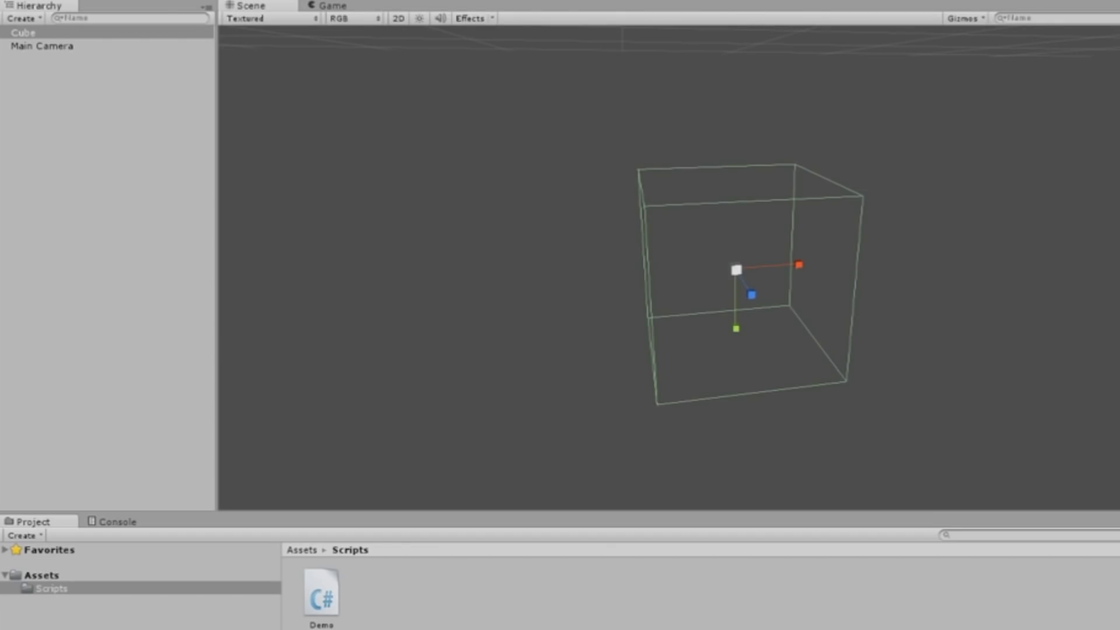
Step: Build and run the OpenGL spinning-cube project with the Remote GDB Debugger
{"action": "double_click", "coordinate": [823, 306]}
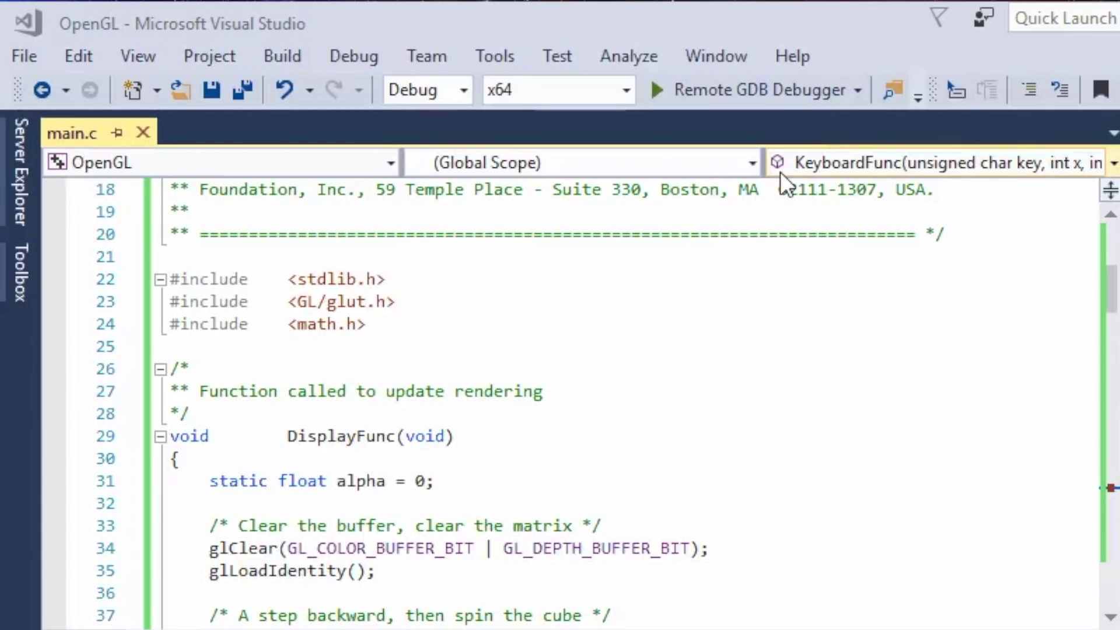
{"action": "left_click", "coordinate": [750, 99]}
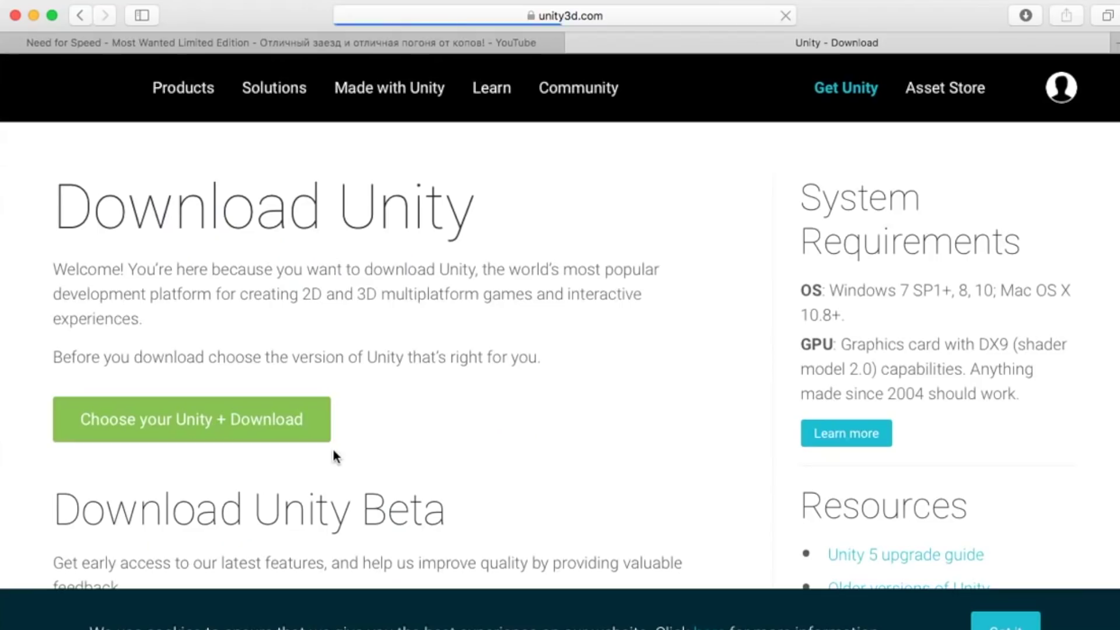
{"action": "scroll", "coordinate": [405, 378], "scroll_direction": "down", "scroll_amount": 3}
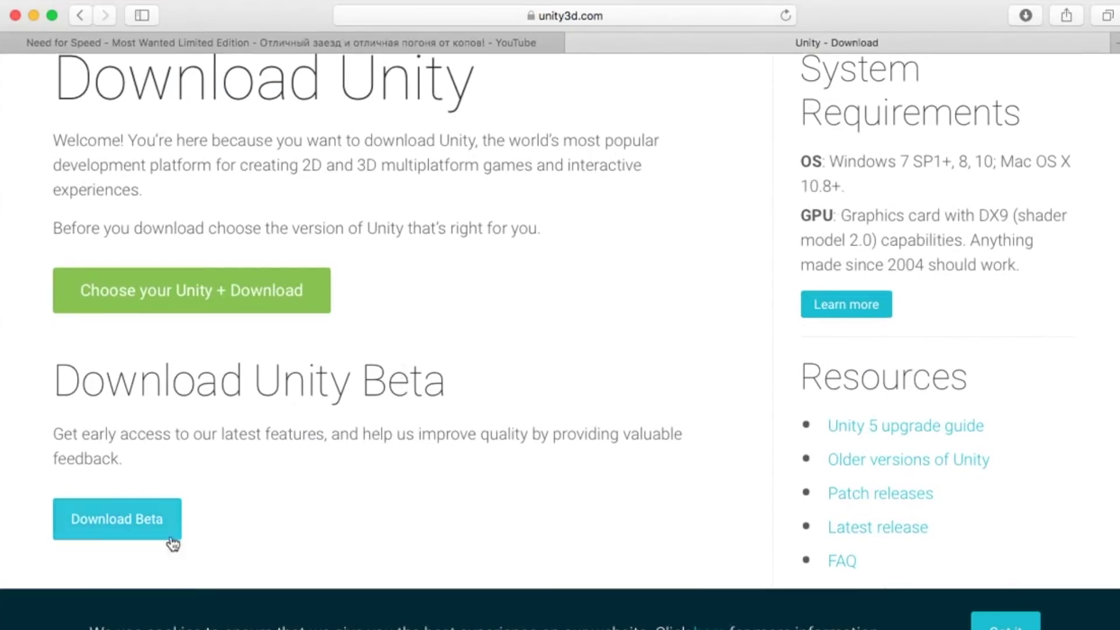
Step: Download Unity from the plans page, open the downloaded .dmg, and launch Unity Download Assistant
{"action": "left_click", "coordinate": [233, 308]}
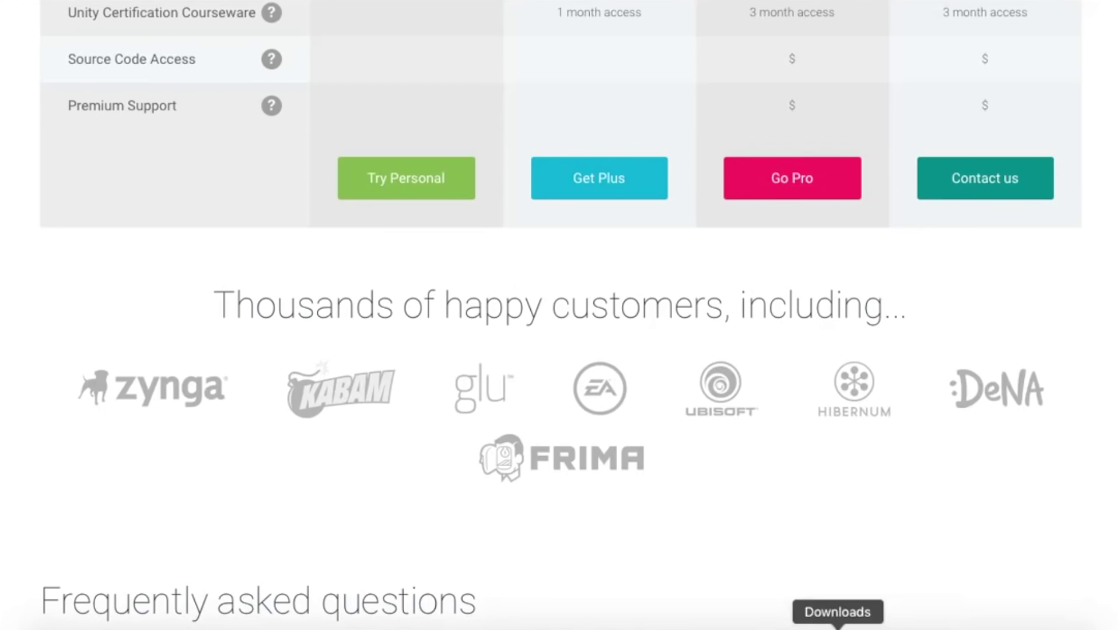
{"action": "left_click", "coordinate": [837, 624]}
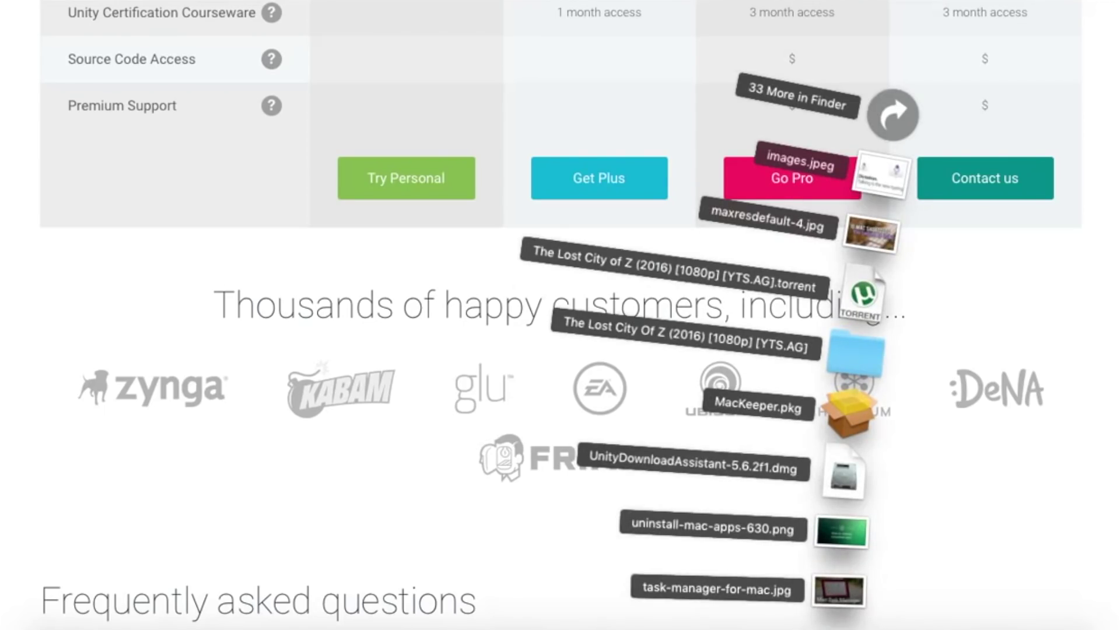
{"action": "left_click", "coordinate": [796, 101]}
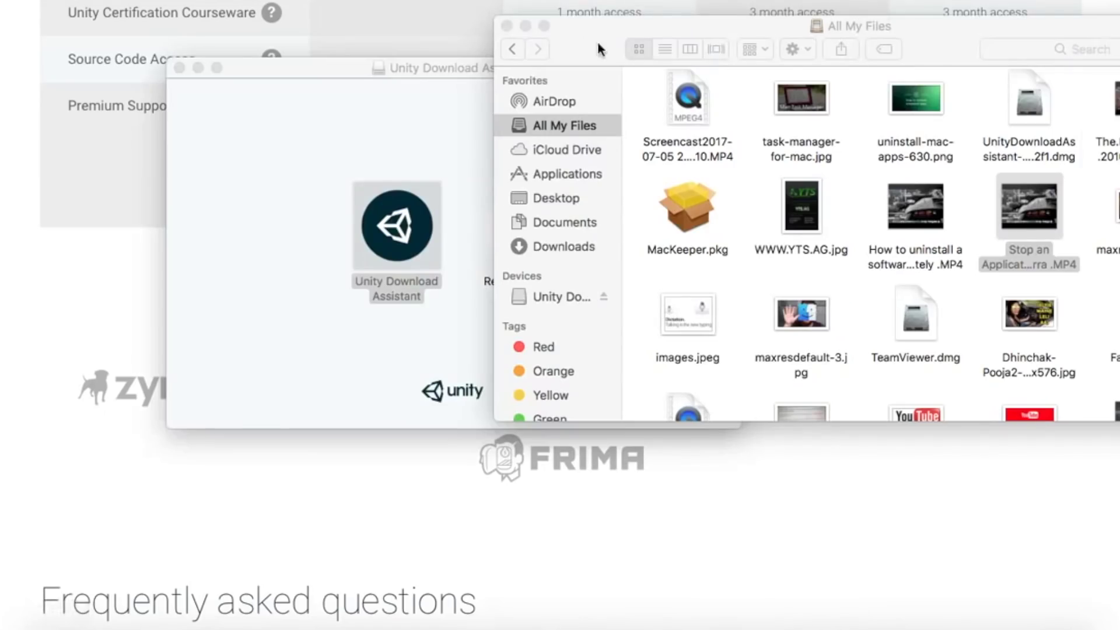
{"action": "left_click", "coordinate": [508, 27]}
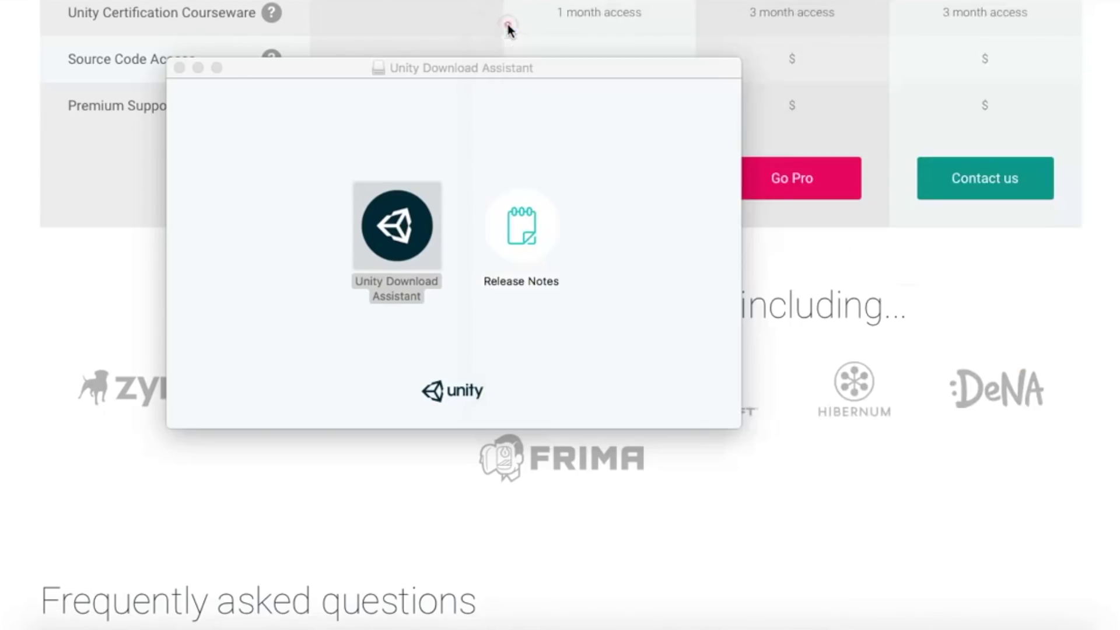
{"action": "double_click", "coordinate": [396, 230]}
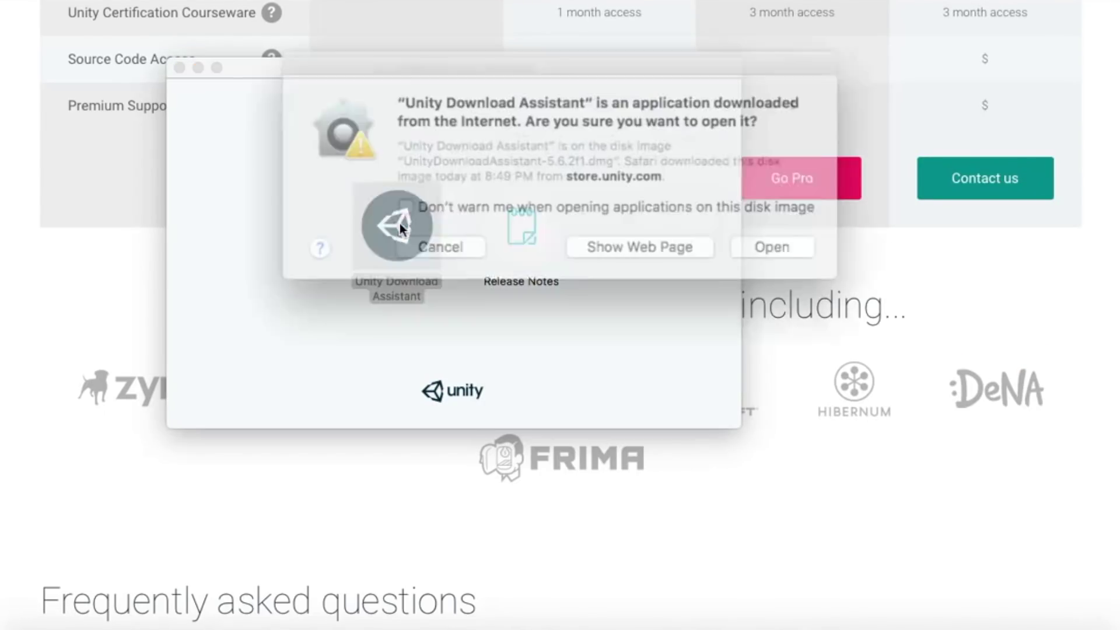
Step: Confirm opening the installer, continue past the introduction, and agree to the software license
{"action": "left_click", "coordinate": [742, 236]}
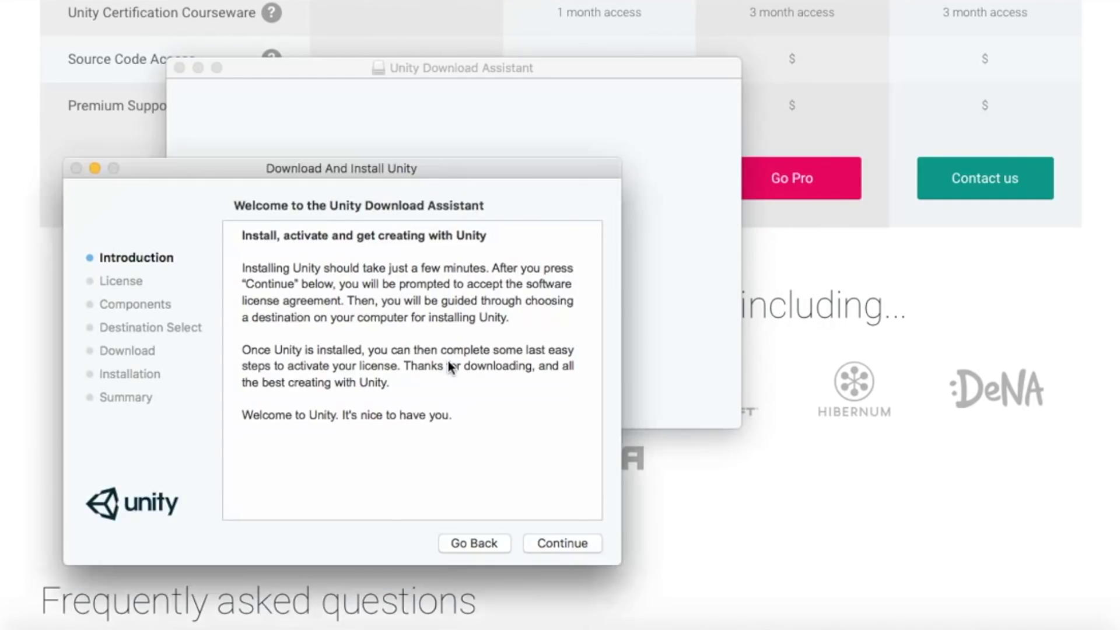
{"action": "left_click", "coordinate": [568, 537]}
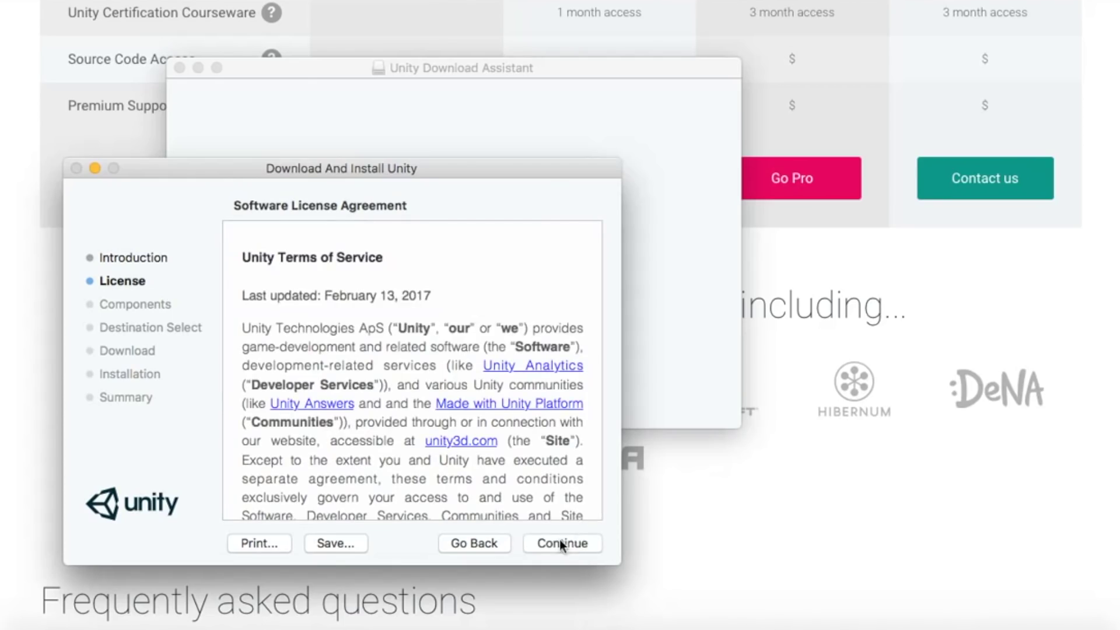
{"action": "left_click", "coordinate": [560, 539]}
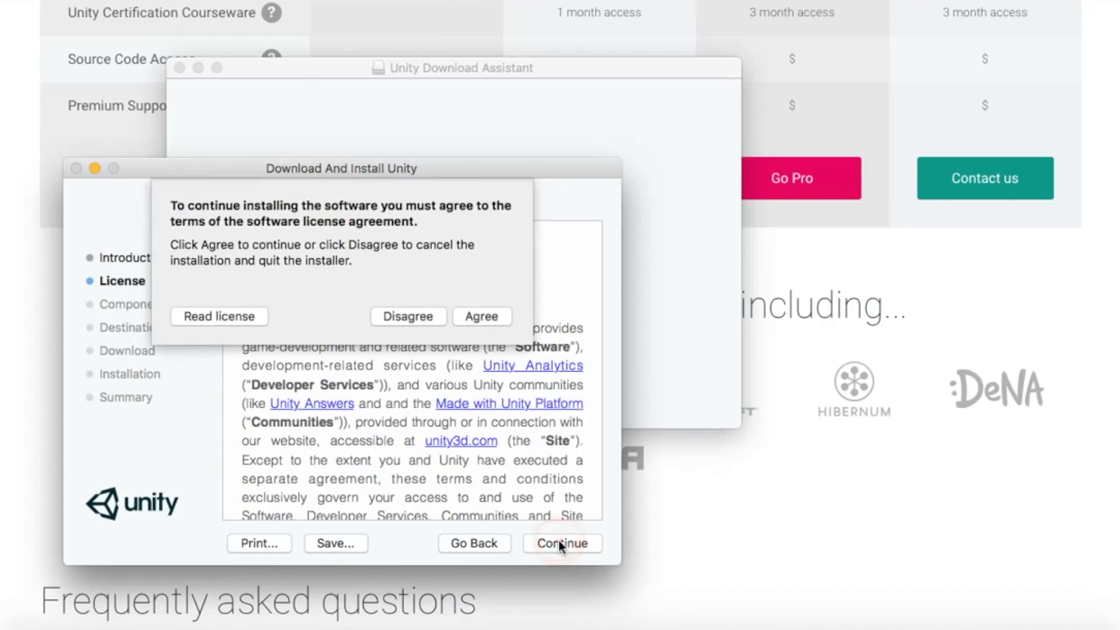
{"action": "left_click", "coordinate": [483, 315]}
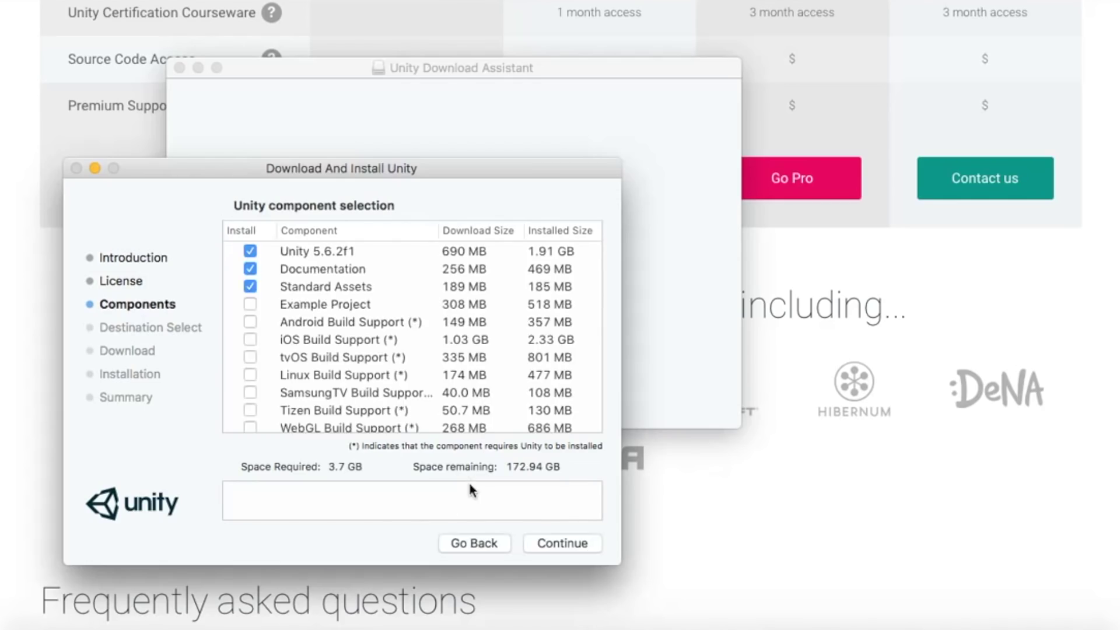
{"action": "scroll", "coordinate": [474, 359], "scroll_direction": "down", "scroll_amount": 2}
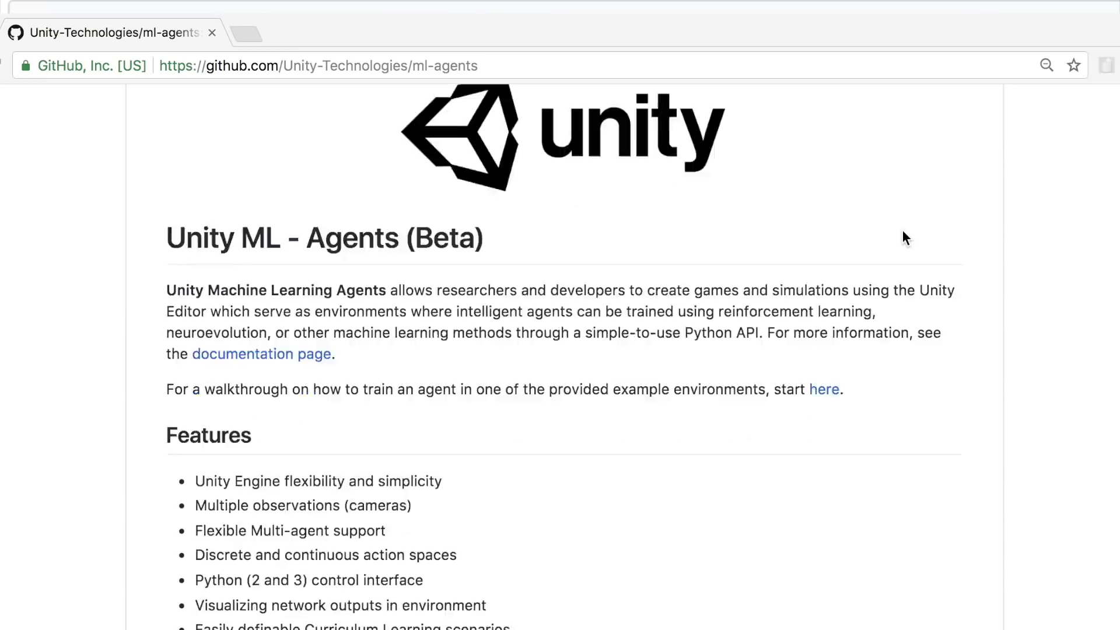
{"action": "scroll", "coordinate": [902, 230], "scroll_direction": "down", "scroll_amount": 1}
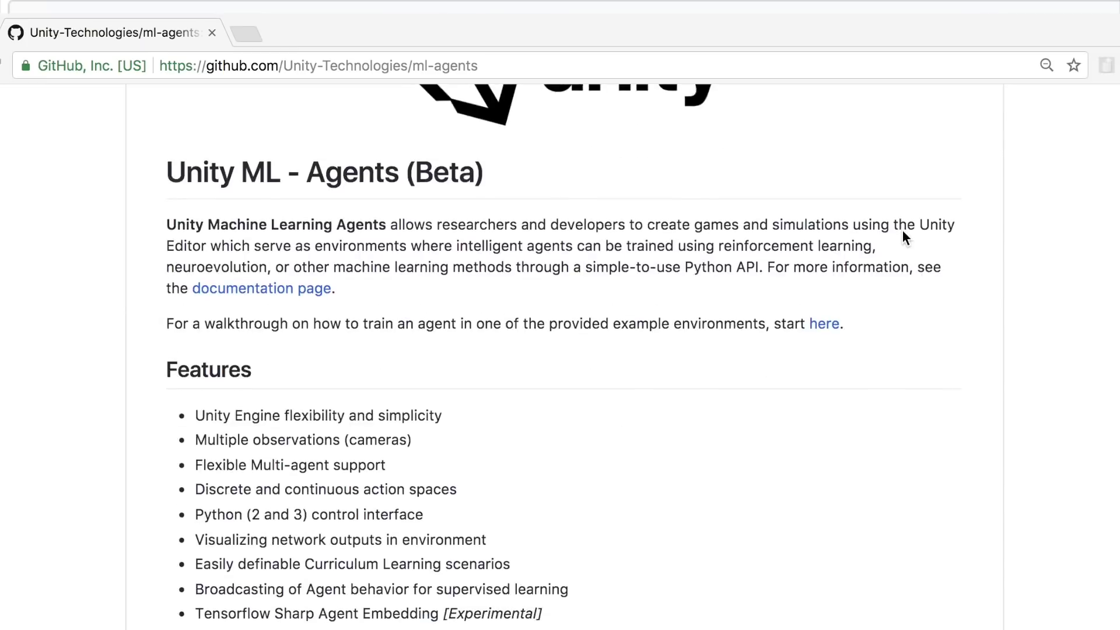
{"action": "scroll", "coordinate": [902, 230], "scroll_direction": "up", "scroll_amount": 10}
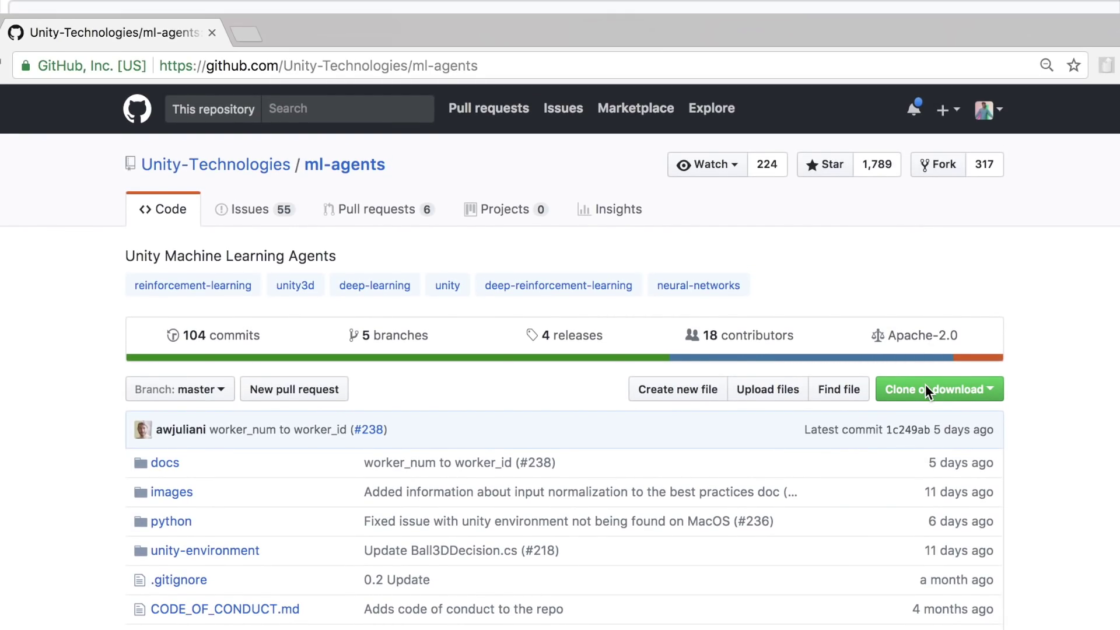
Step: Show the Clone or download options on the ml-agents repository page
{"action": "left_click", "coordinate": [947, 389]}
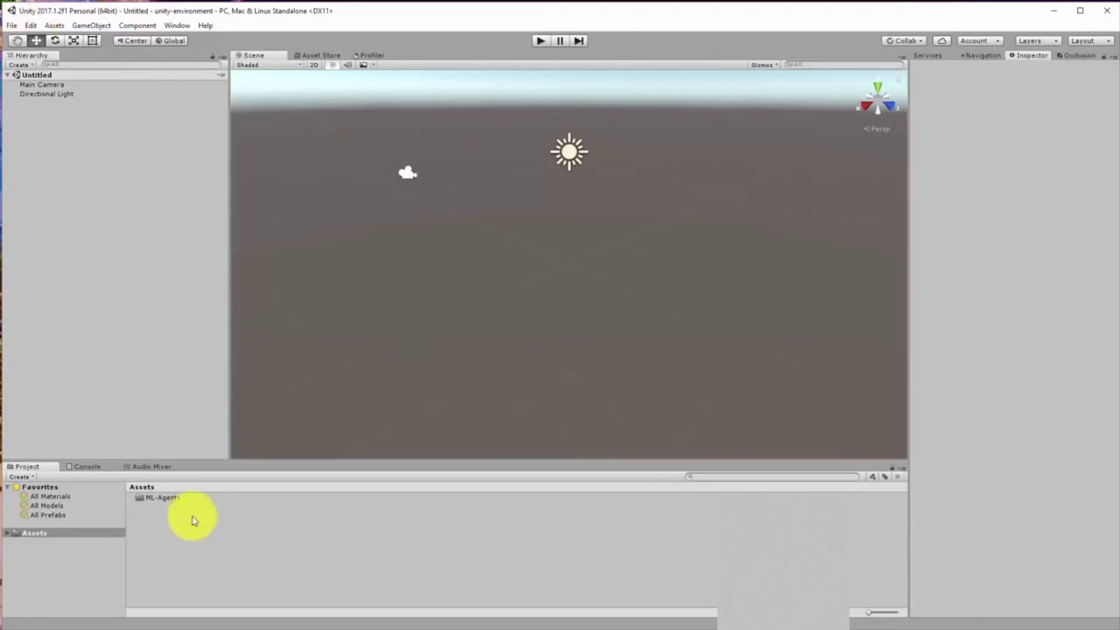
Step: Load the scene from ML-Agents > Examples > 3DBall and orbit the view around the platforms
{"action": "double_click", "coordinate": [158, 501]}
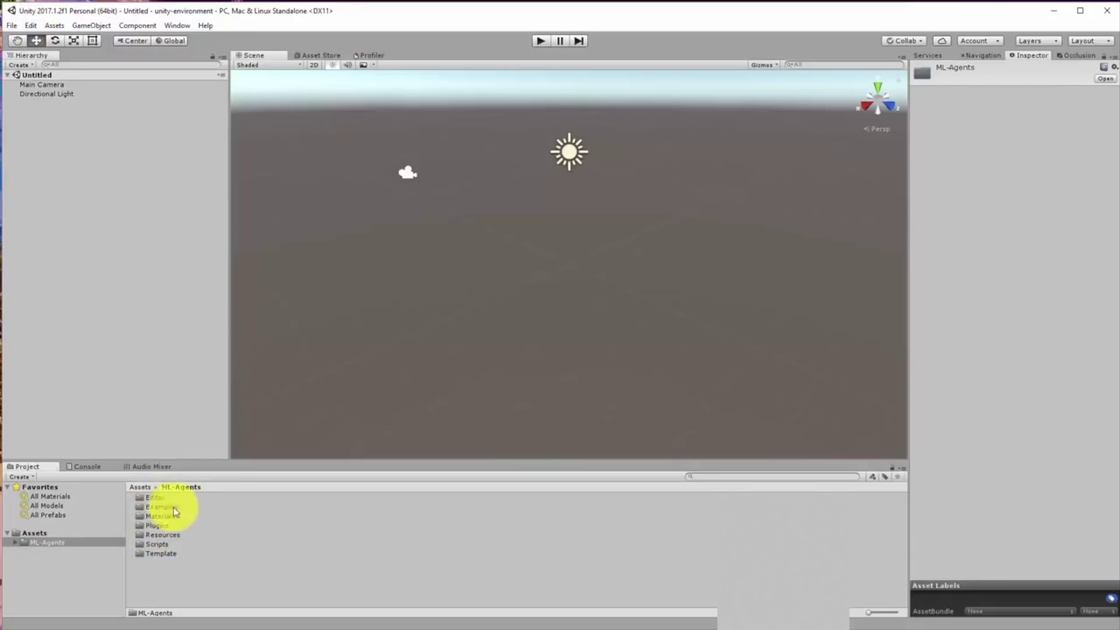
{"action": "double_click", "coordinate": [160, 508]}
{"action": "double_click", "coordinate": [162, 501]}
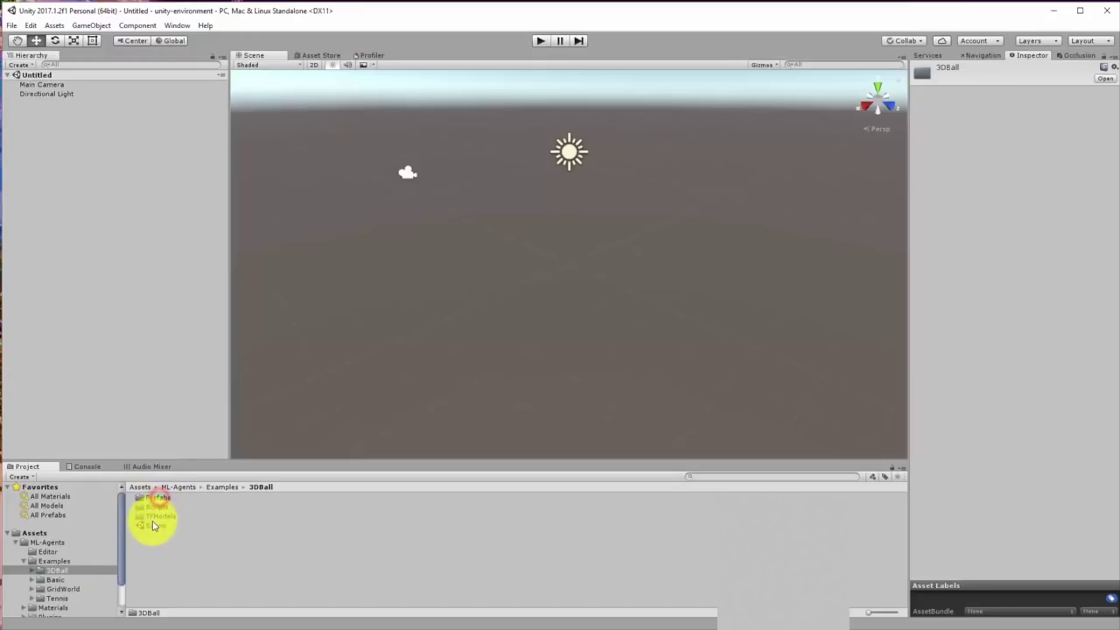
{"action": "double_click", "coordinate": [154, 523]}
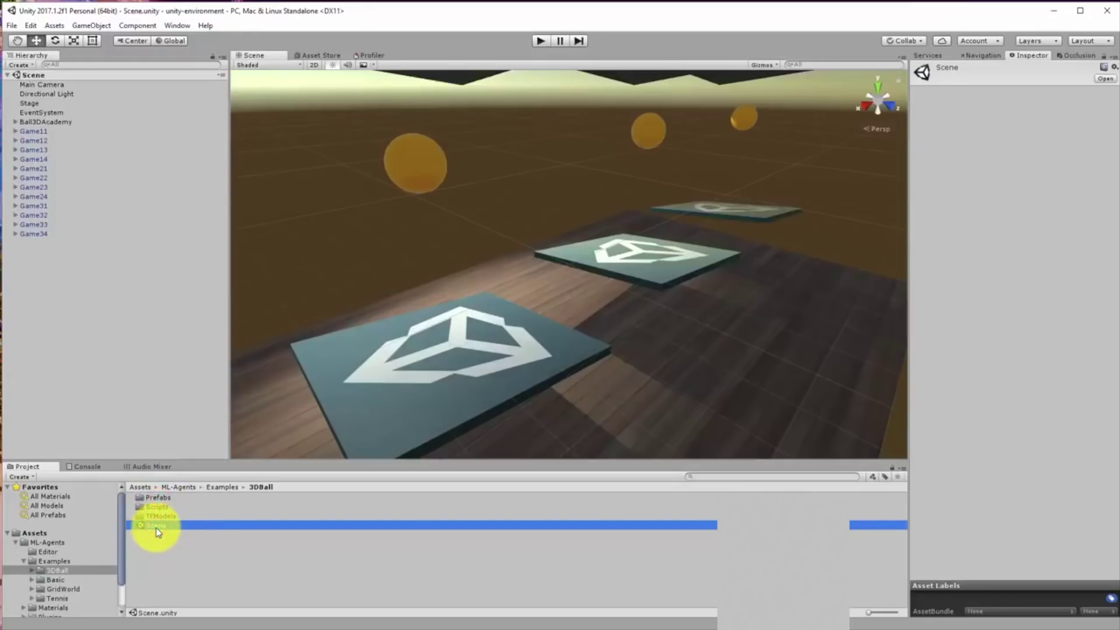
{"action": "mouse_move", "coordinate": [502, 364]}
{"action": "right_mouse_down"}
{"action": "mouse_move", "coordinate": [452, 361]}
{"action": "mouse_move", "coordinate": [413, 336]}
{"action": "mouse_move", "coordinate": [363, 216]}
{"action": "right_mouse_up"}
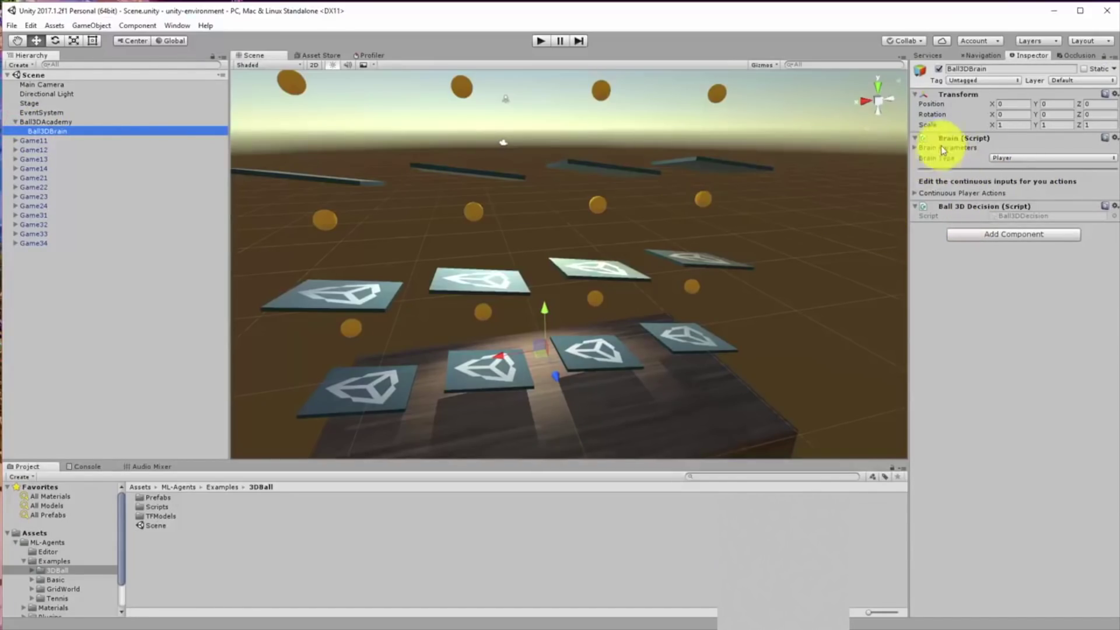
Step: Choose External in Ball3DBrain's Brain Type dropdown
{"action": "left_click", "coordinate": [1020, 158]}
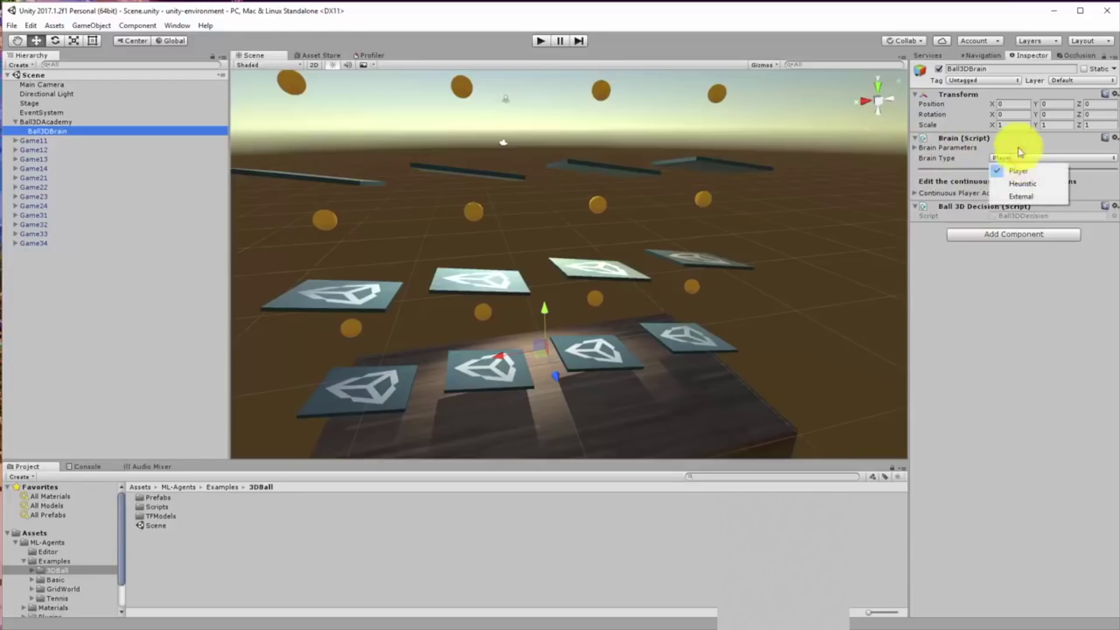
{"action": "left_click", "coordinate": [1019, 191]}
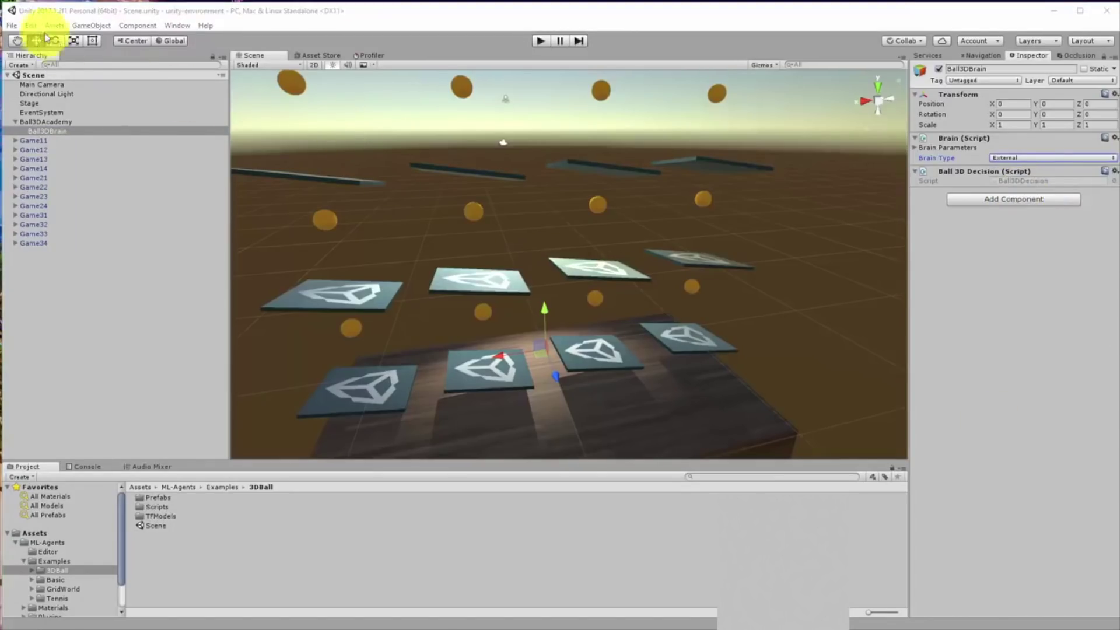
Step: Turn on Development Build in the Build Settings window
{"action": "left_click", "coordinate": [13, 25]}
{"action": "left_click", "coordinate": [53, 145]}
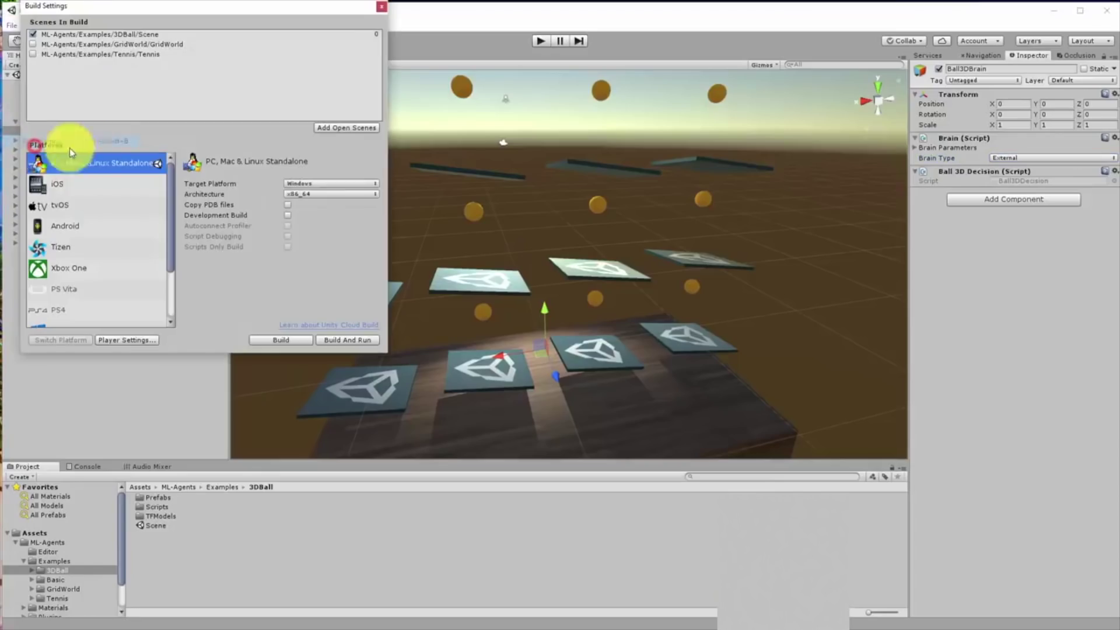
{"action": "left_click_drag", "start_coordinate": [156, 7], "coordinate": [363, 67]}
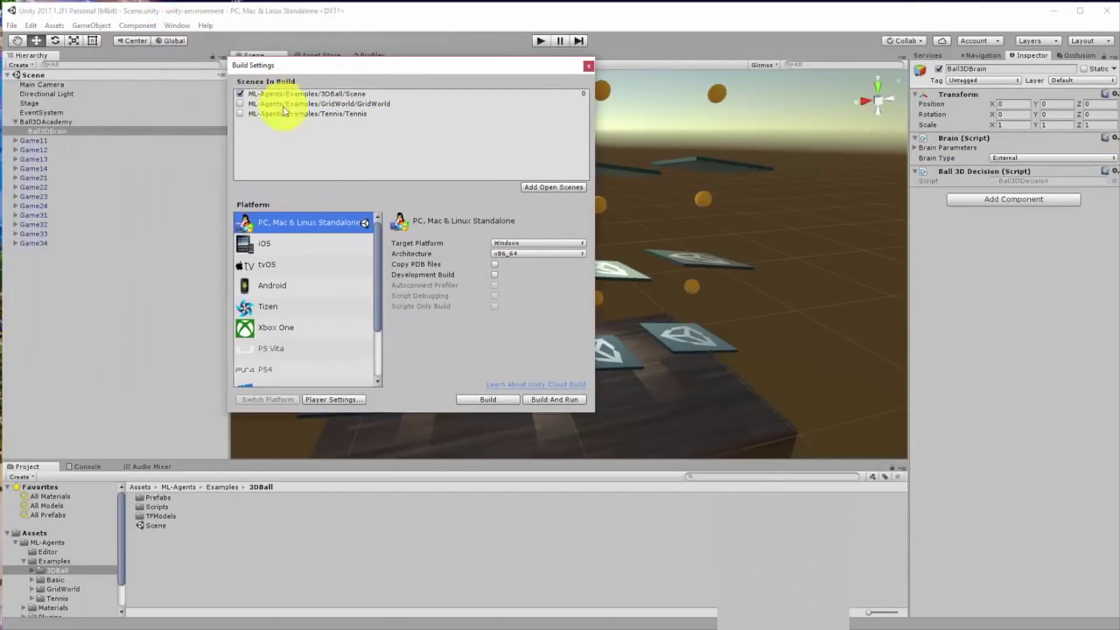
{"action": "left_click", "coordinate": [493, 275]}
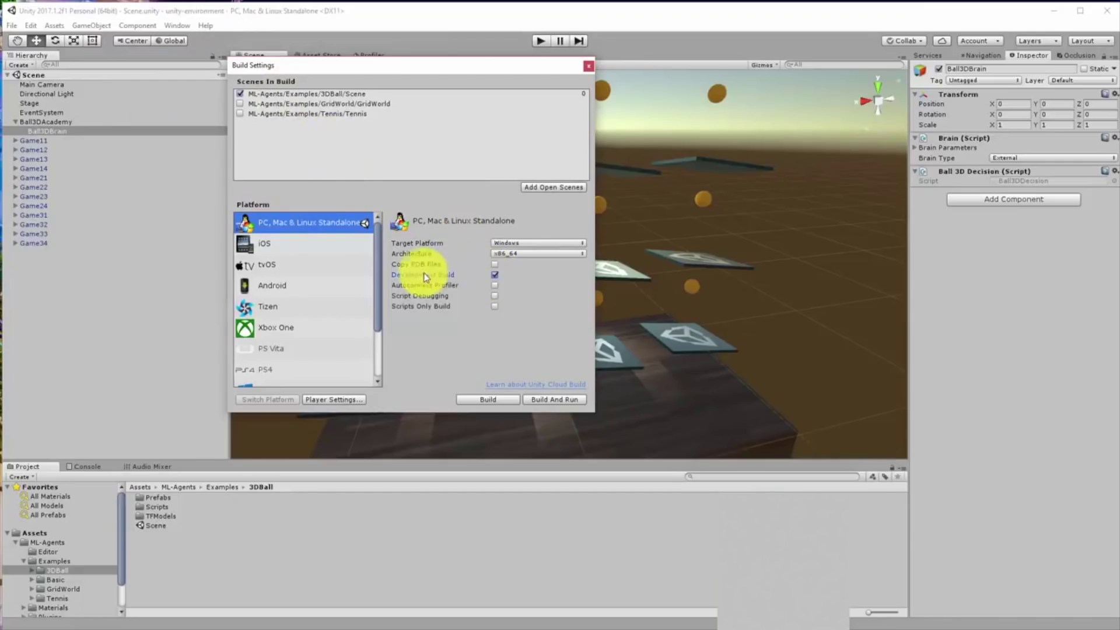
Step: Build the player into ml-agents/python and start entering 'ball' as the file name
{"action": "left_click", "coordinate": [493, 400]}
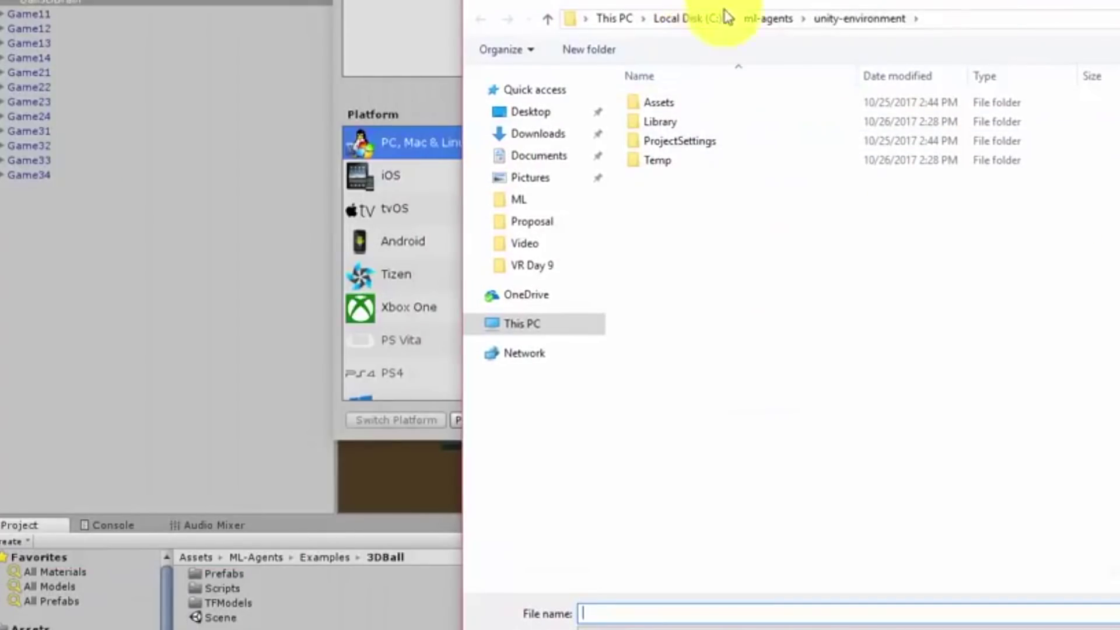
{"action": "left_click", "coordinate": [766, 18]}
{"action": "double_click", "coordinate": [665, 141]}
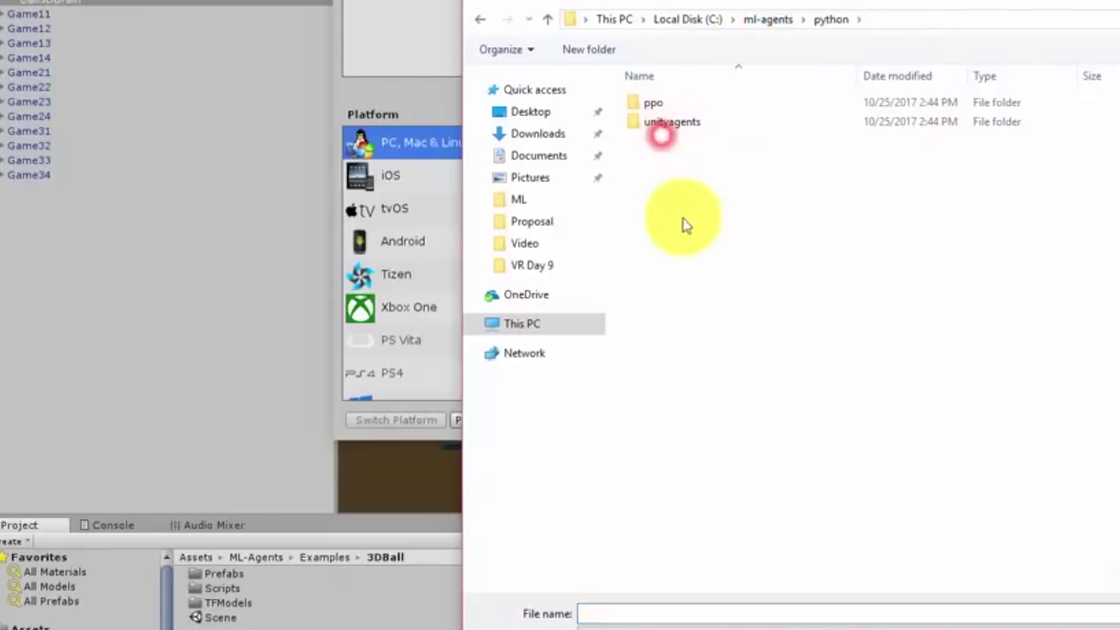
{"action": "left_click", "coordinate": [723, 610]}
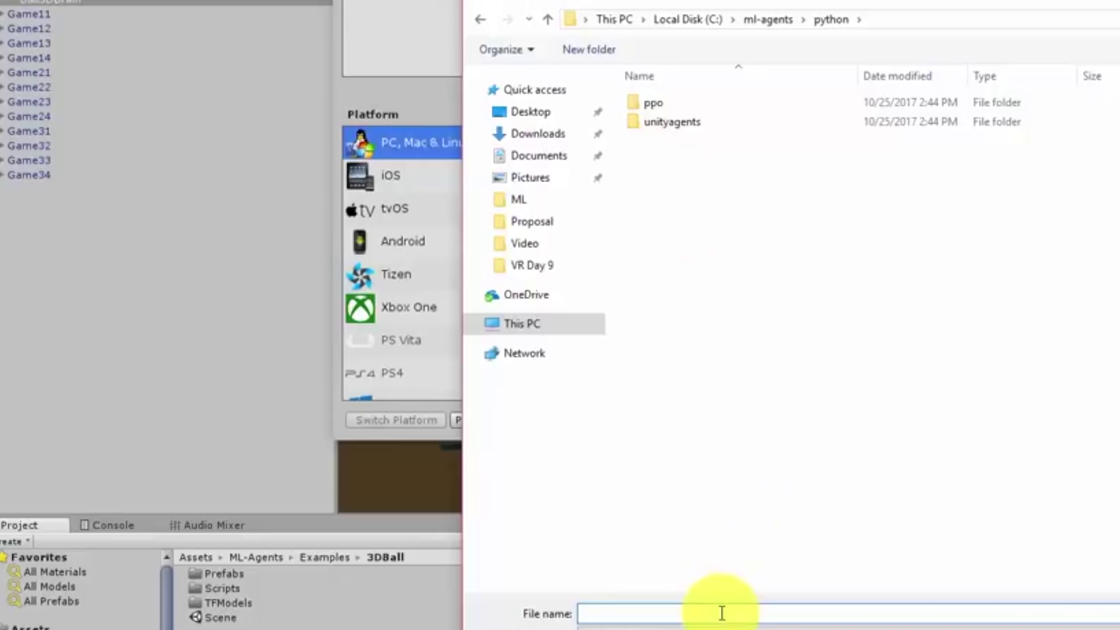
{"action": "type", "text": "ball"}
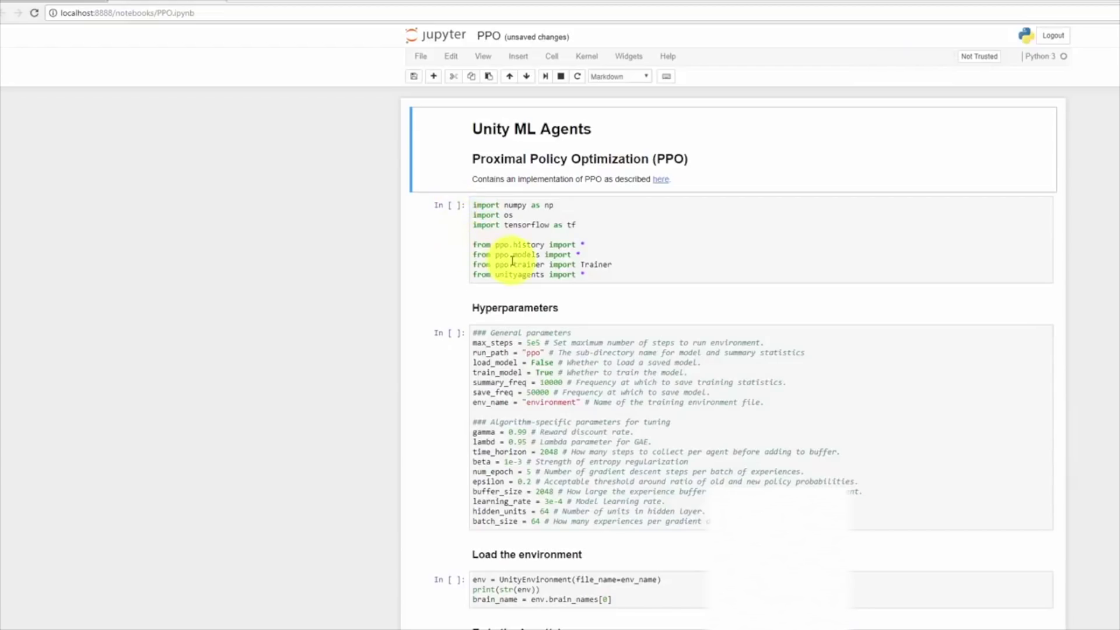
Step: Set env_name to "ball" in the PPO Hyperparameters cell
{"action": "left_click", "coordinate": [550, 401]}
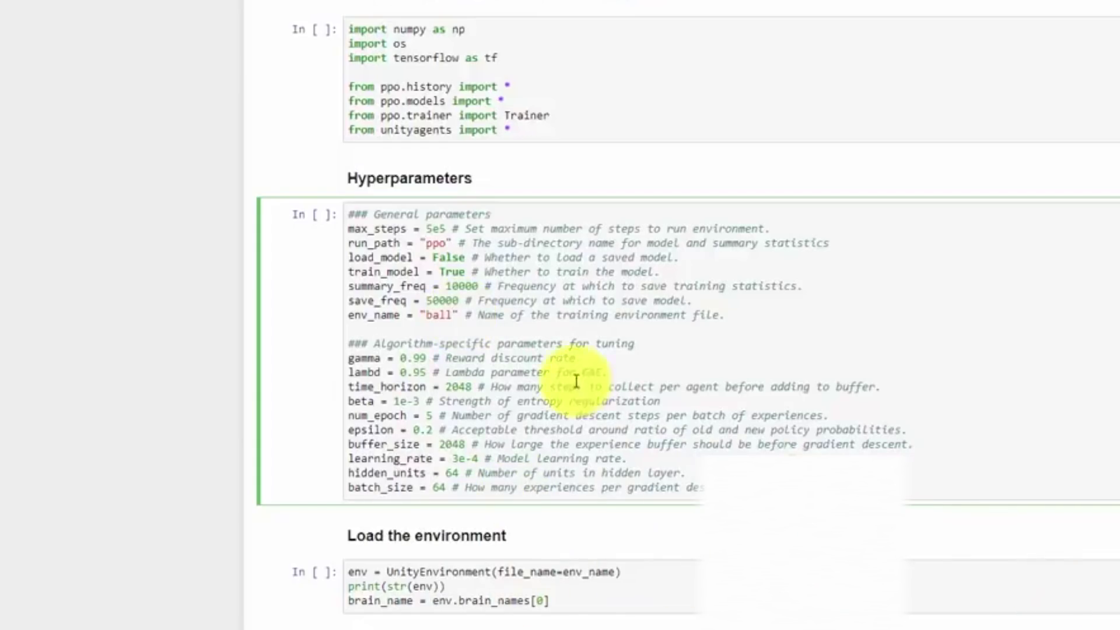
{"action": "left_click", "coordinate": [282, 85]}
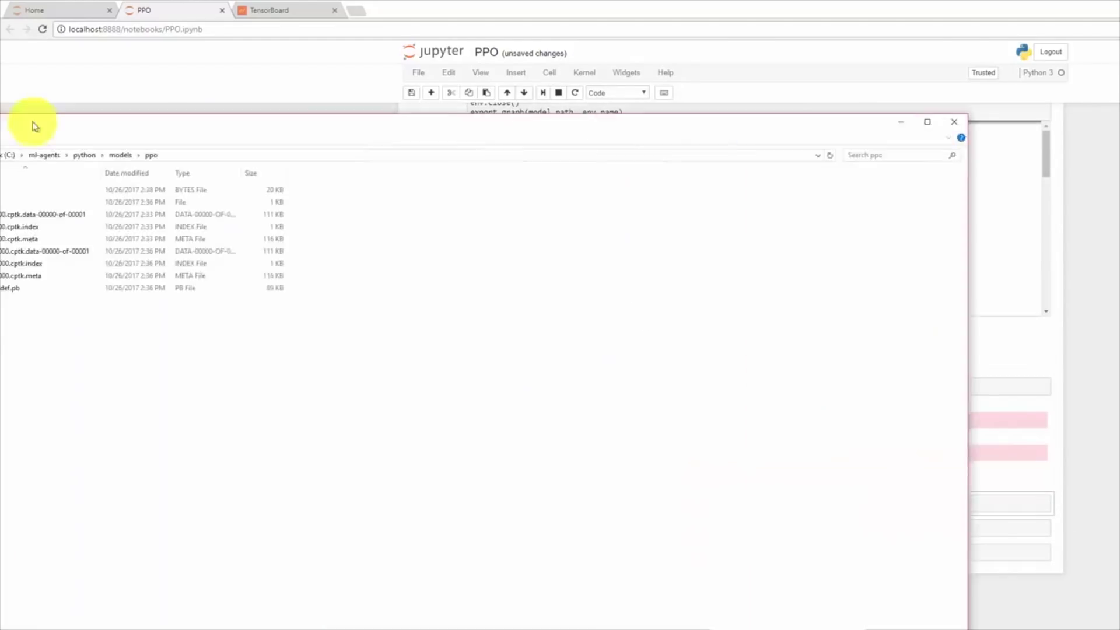
Step: Enter ENABLE_TENSORFLOW in Scripting Define Symbols, then save the project from the File menu
{"action": "left_click_drag", "start_coordinate": [100, 118], "coordinate": [263, 26]}
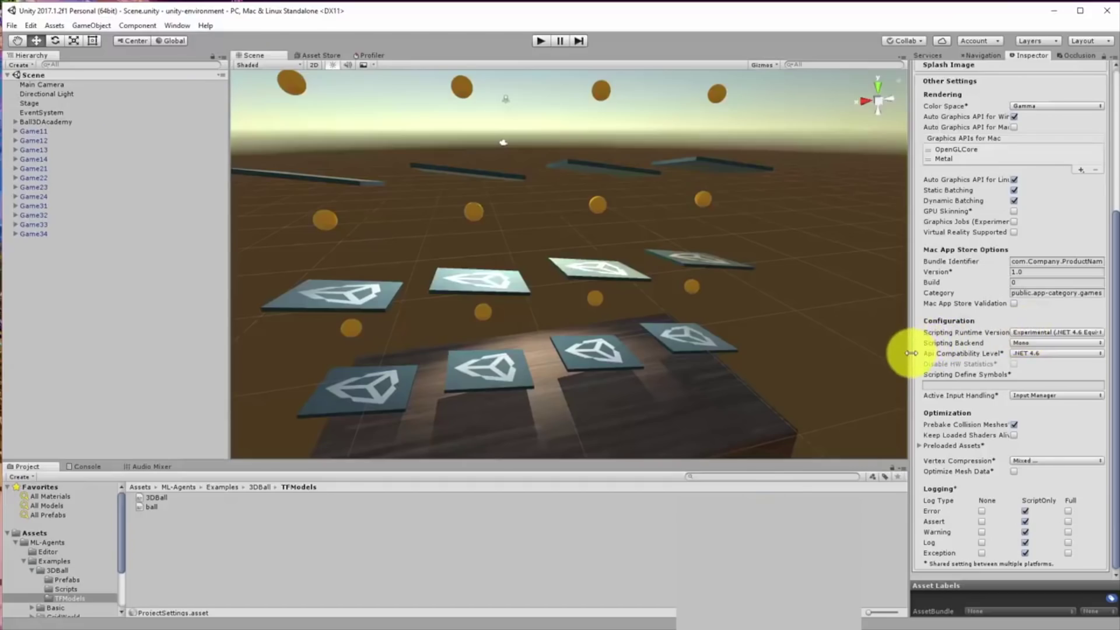
{"action": "left_click_drag", "start_coordinate": [910, 353], "coordinate": [870, 357]}
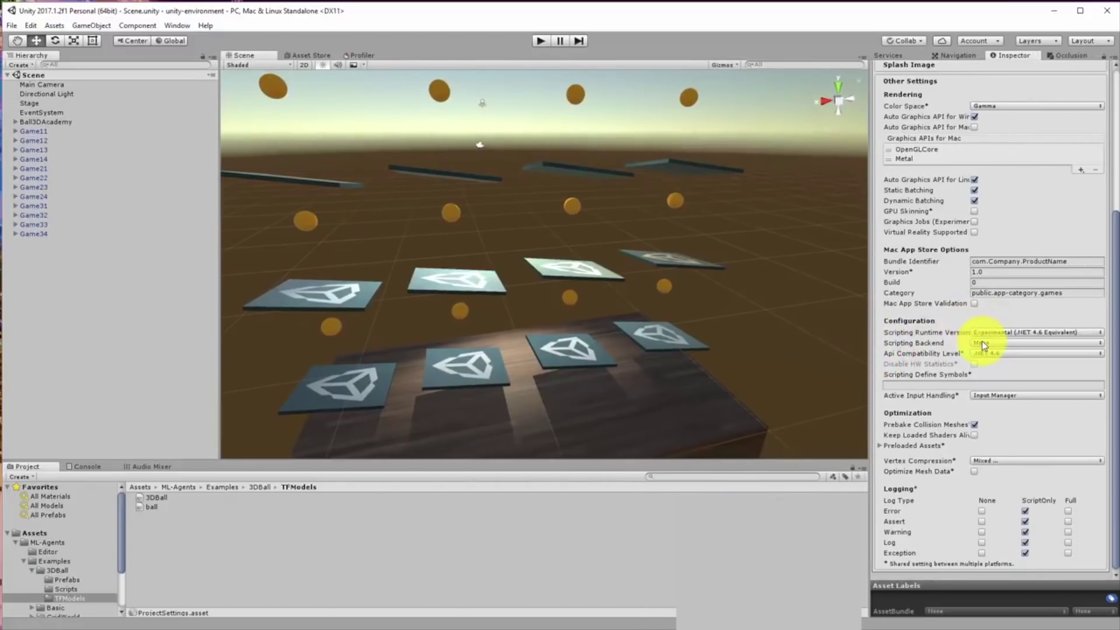
{"action": "left_click", "coordinate": [965, 384]}
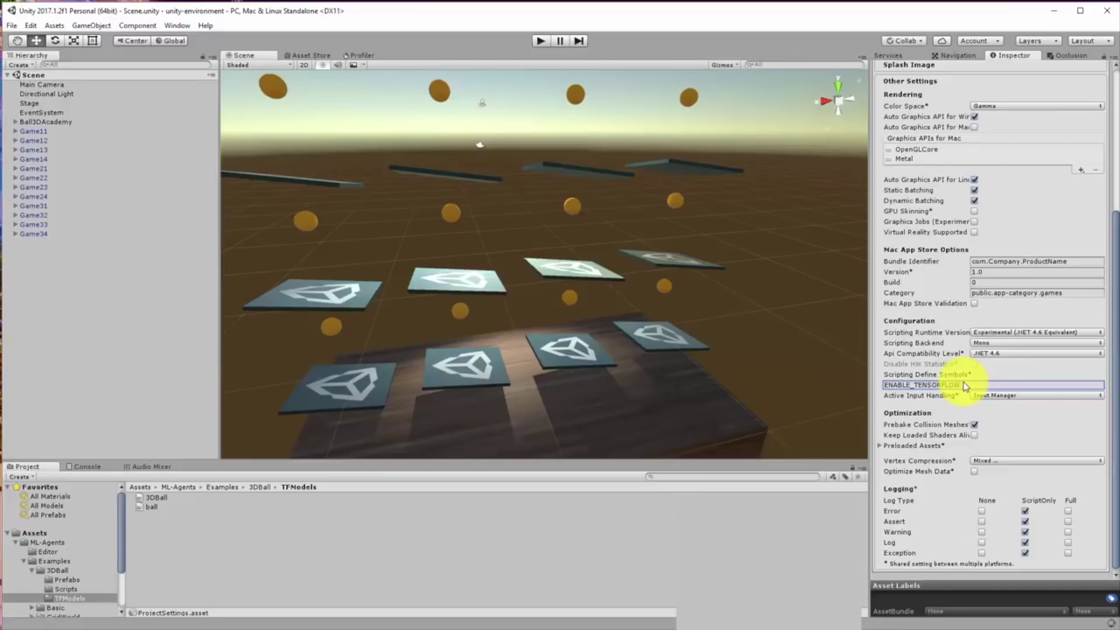
{"action": "left_click", "coordinate": [13, 26]}
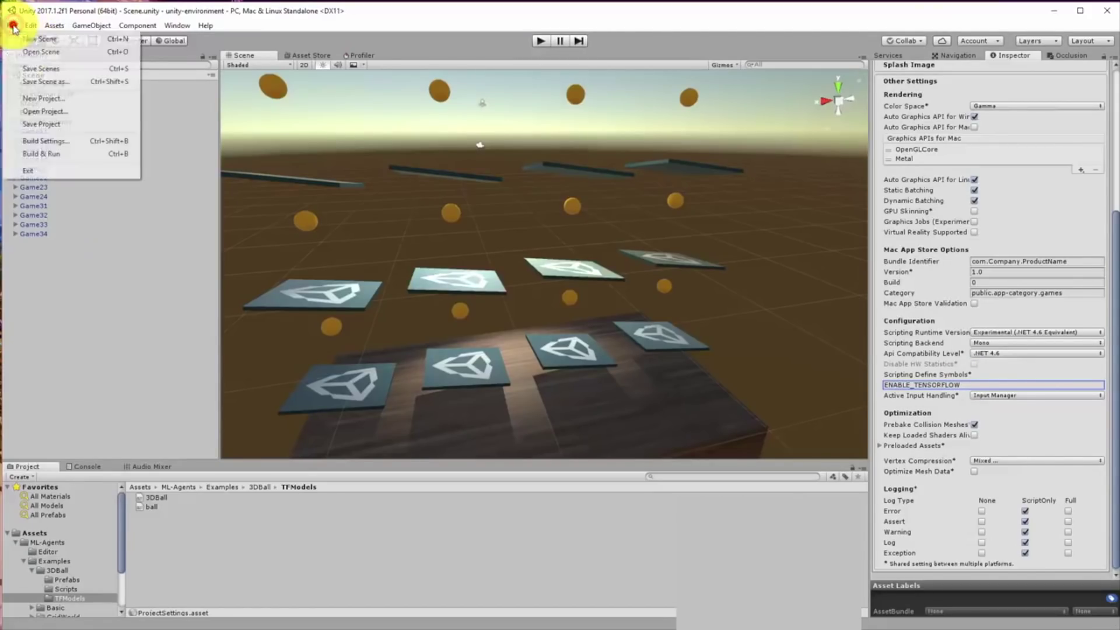
{"action": "left_click", "coordinate": [37, 126]}
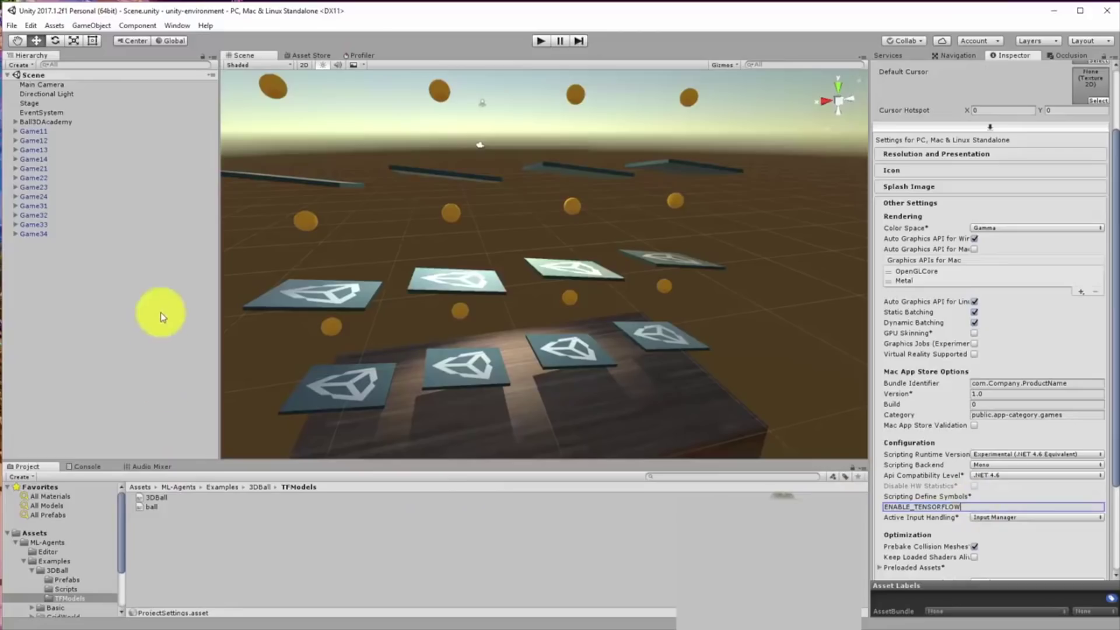
Step: Select Ball3DBrain under Ball3DAcademy and set its Brain Type to Internal
{"action": "left_click", "coordinate": [63, 125]}
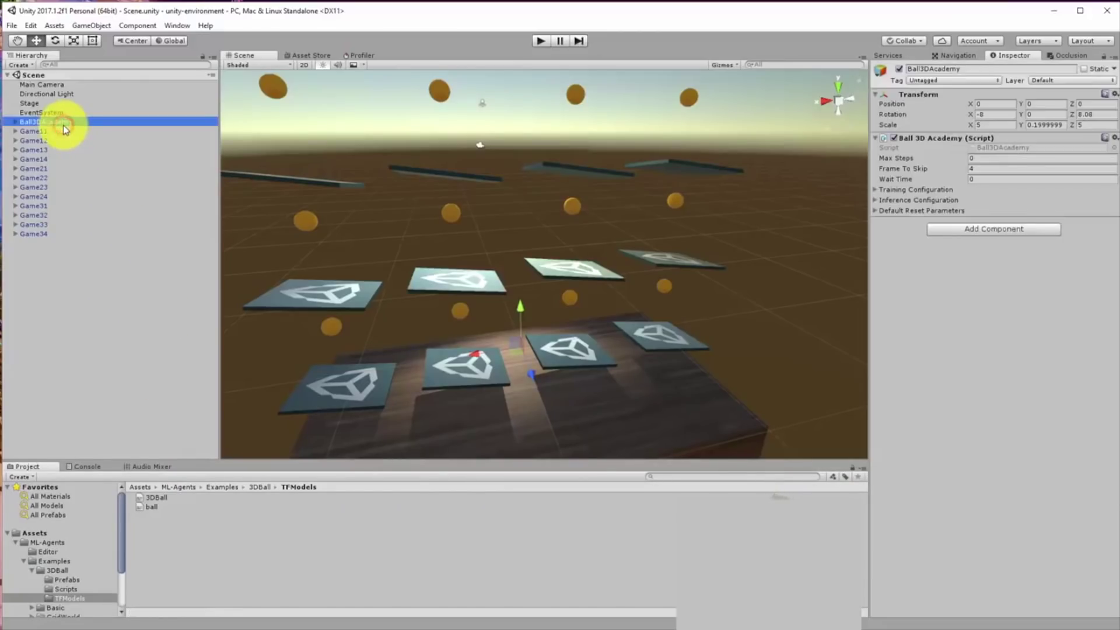
{"action": "key", "text": "Right"}
{"action": "left_click", "coordinate": [63, 130]}
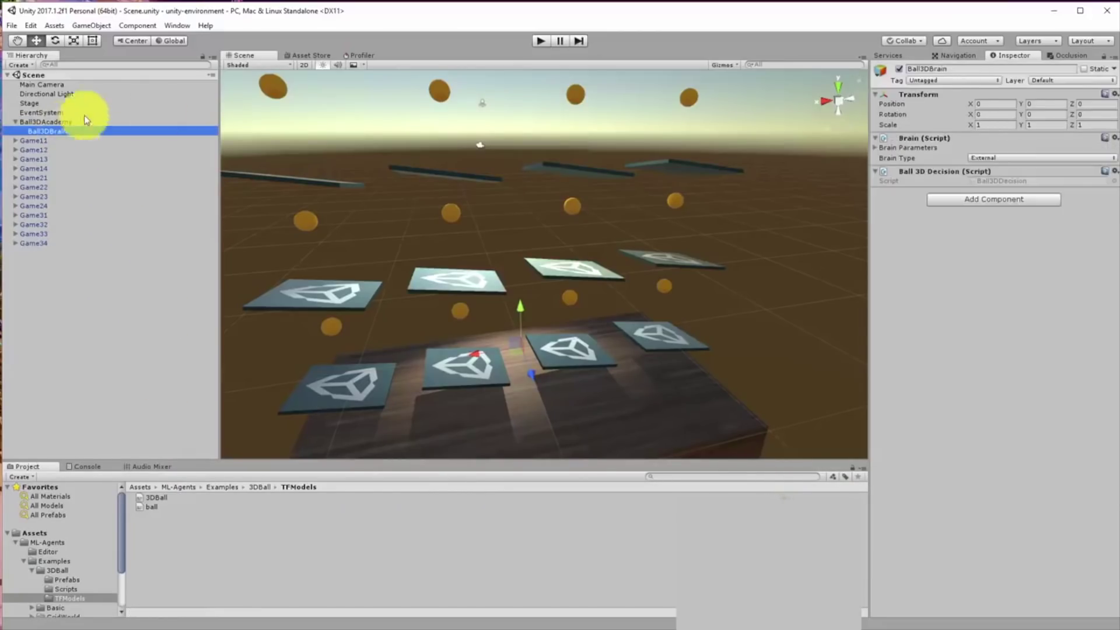
{"action": "left_click", "coordinate": [1004, 150]}
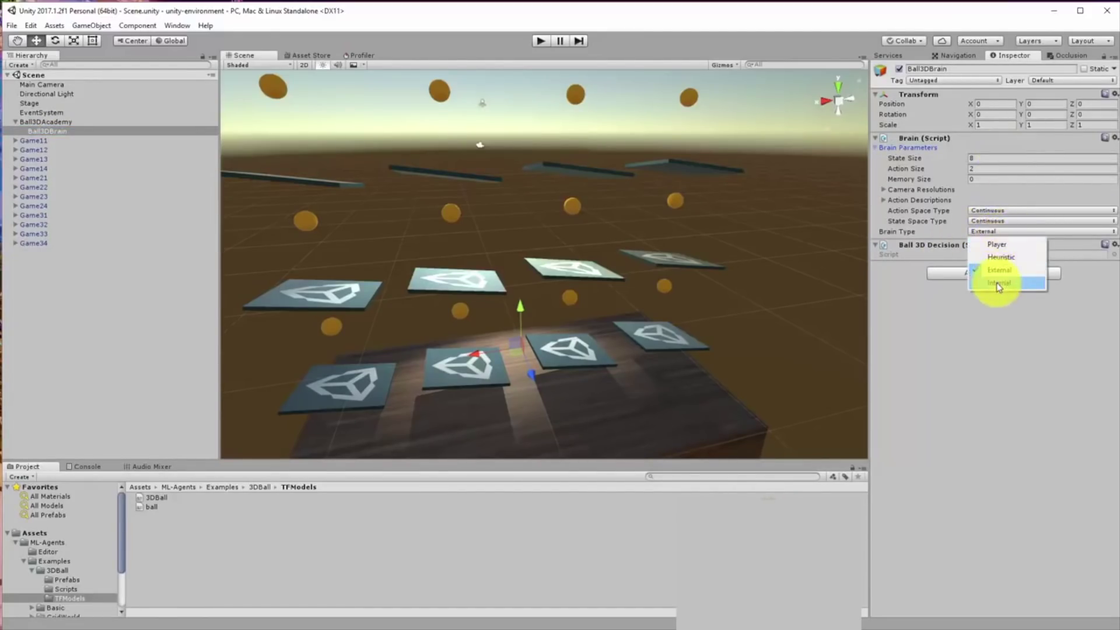
{"action": "left_click", "coordinate": [996, 283]}
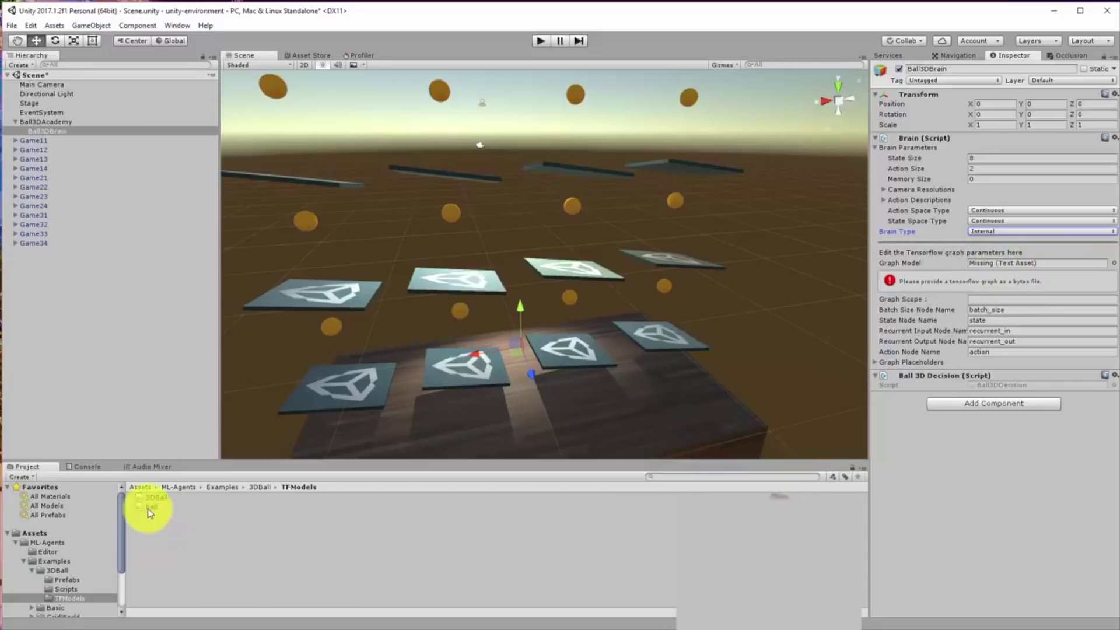
Step: Assign the ball model as Graph Model, expand the epsilon placeholder, and play the scene
{"action": "left_click_drag", "start_coordinate": [149, 507], "coordinate": [954, 335]}
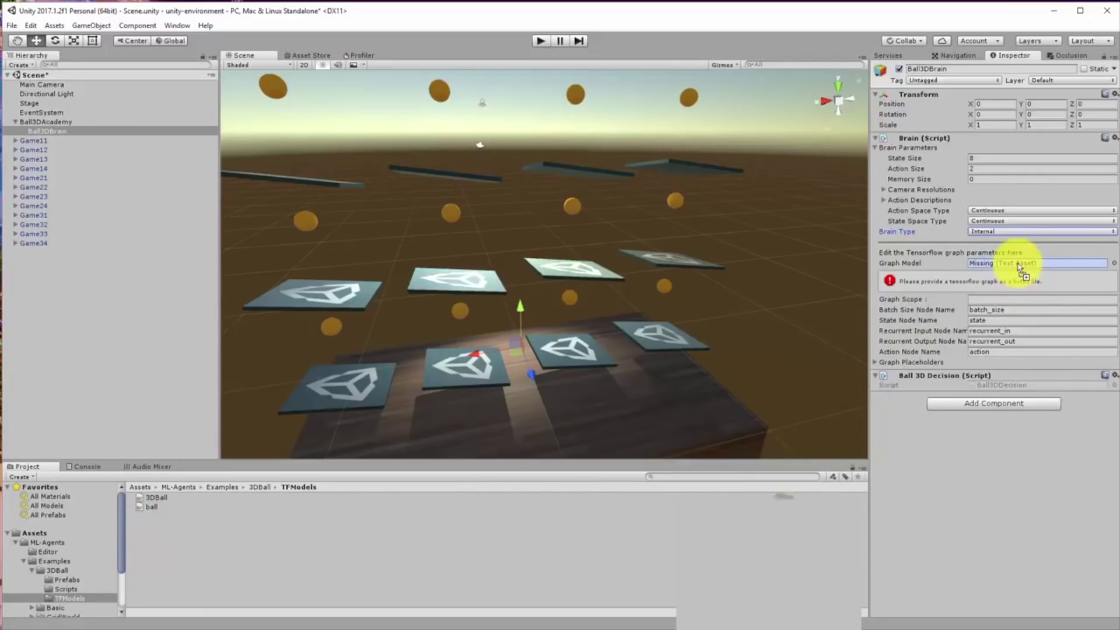
{"action": "left_click_drag", "start_coordinate": [1021, 267], "coordinate": [1021, 269]}
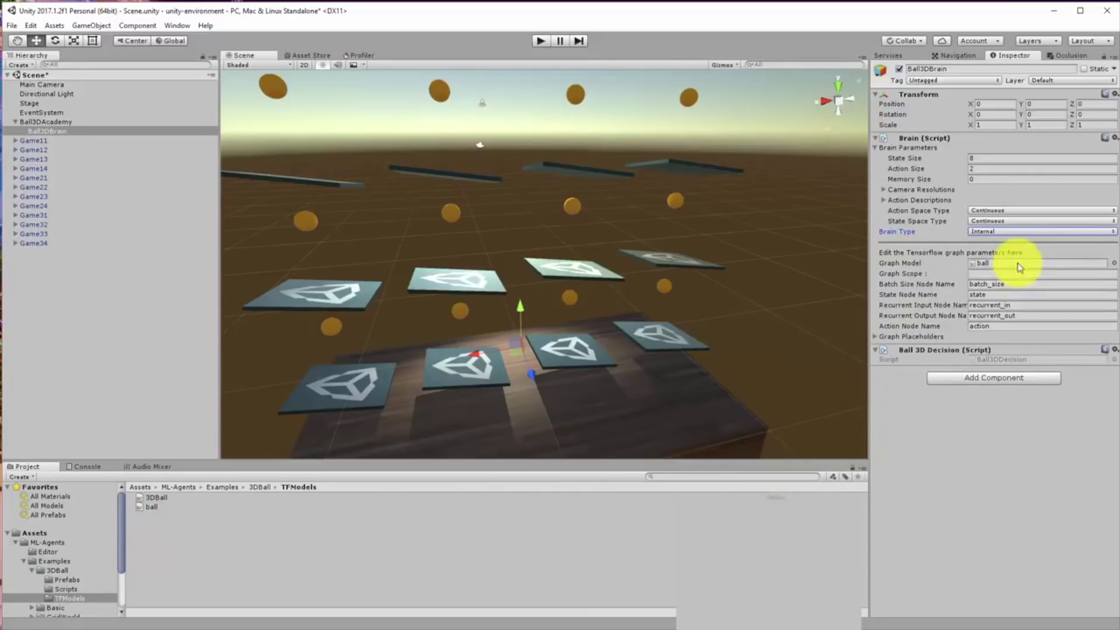
{"action": "left_click", "coordinate": [875, 337]}
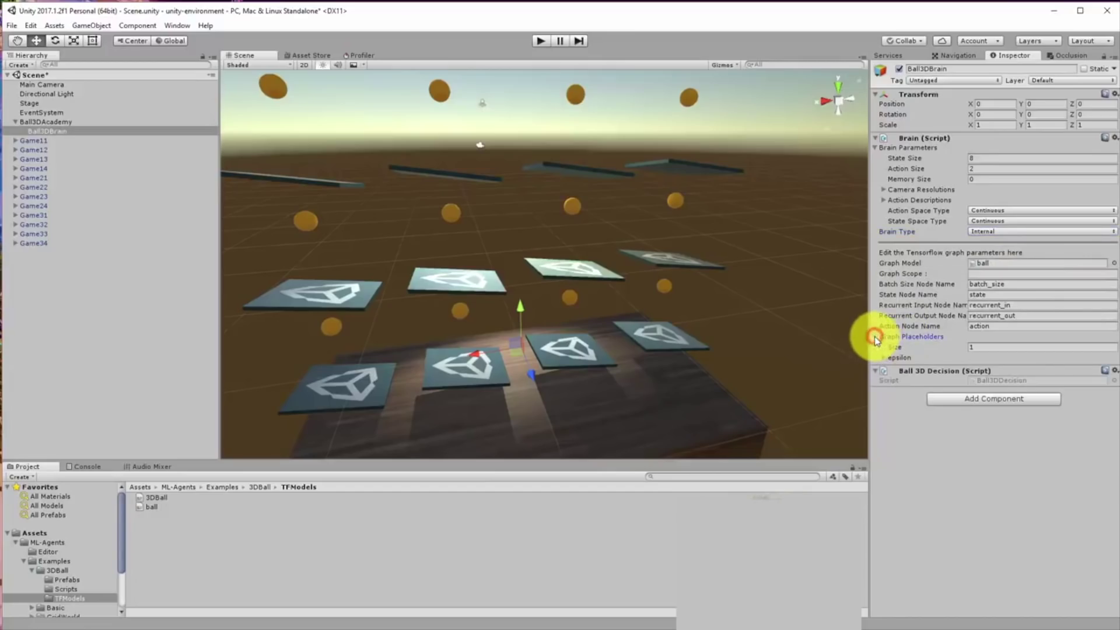
{"action": "left_click", "coordinate": [884, 355]}
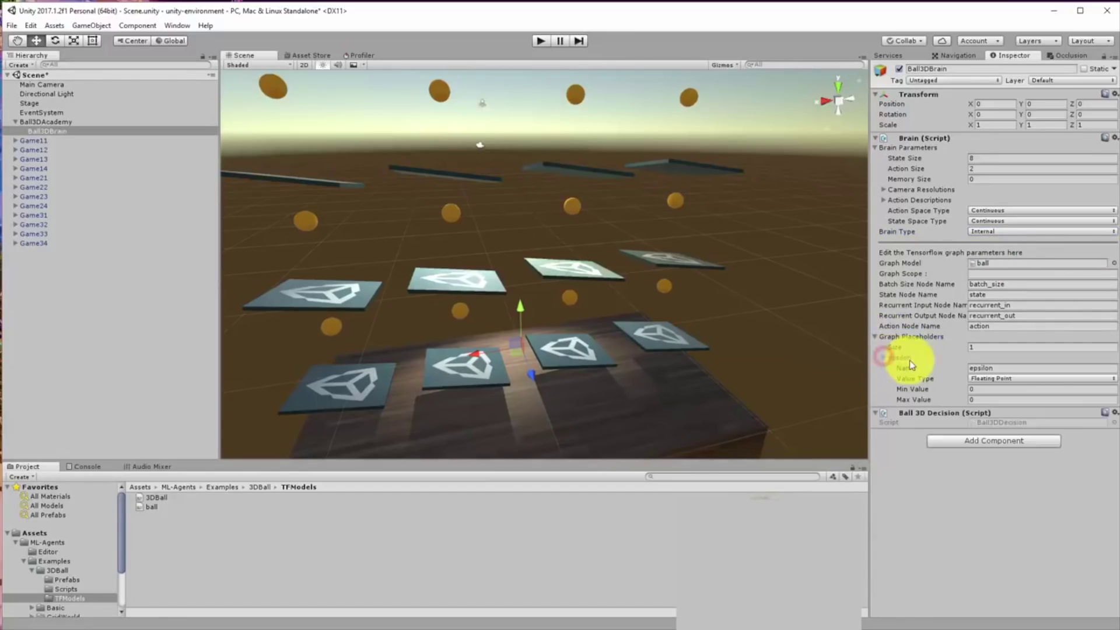
{"action": "left_click", "coordinate": [535, 40]}
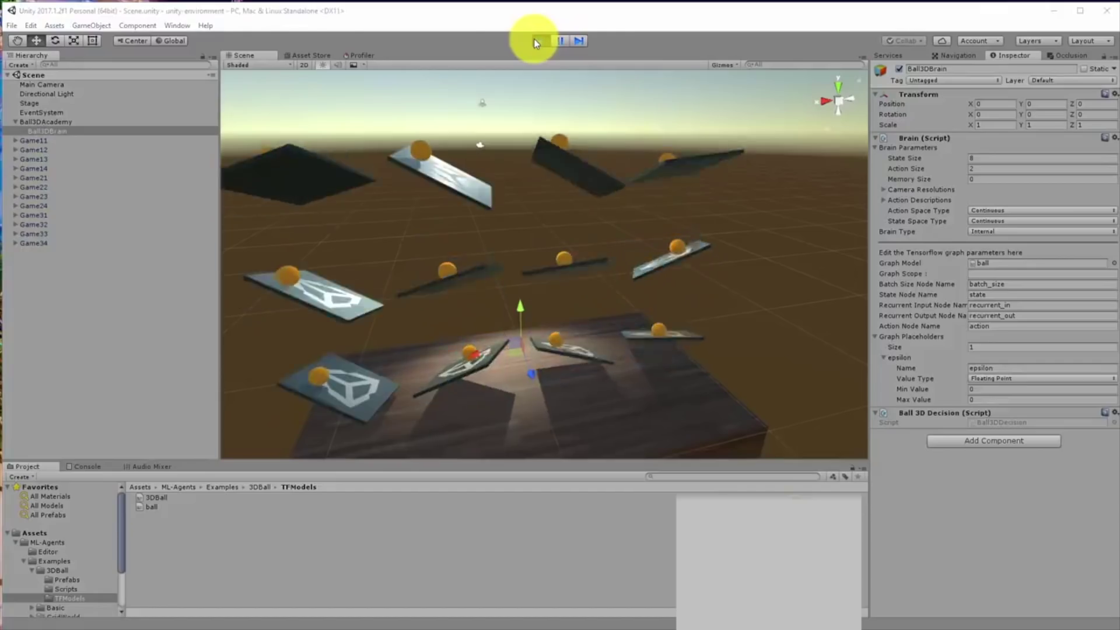